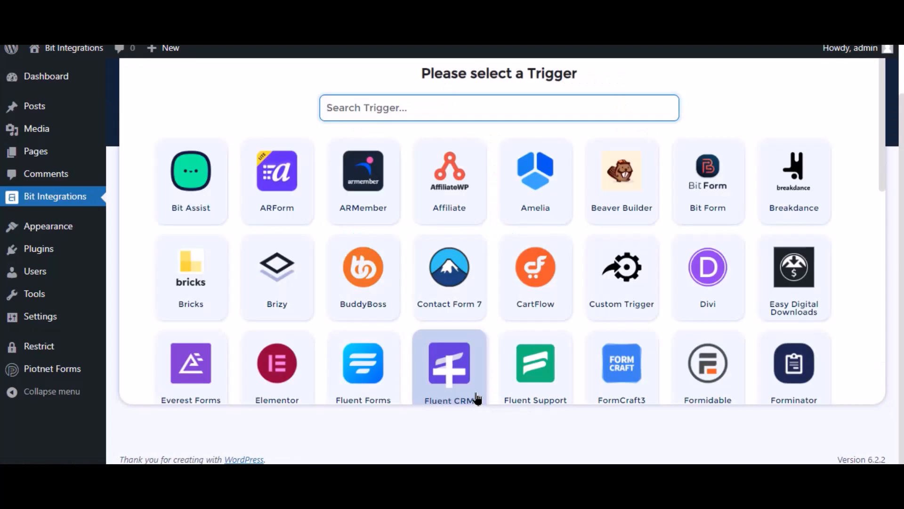
- Set Piotnet Forms as the trigger with the Contact Forms form and proceed to choosing the action
type("pio")
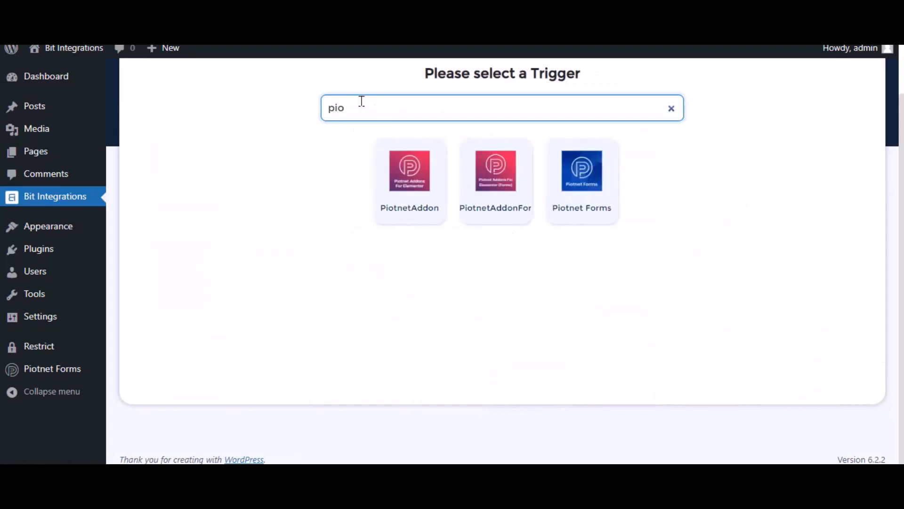
left_click(575, 179)
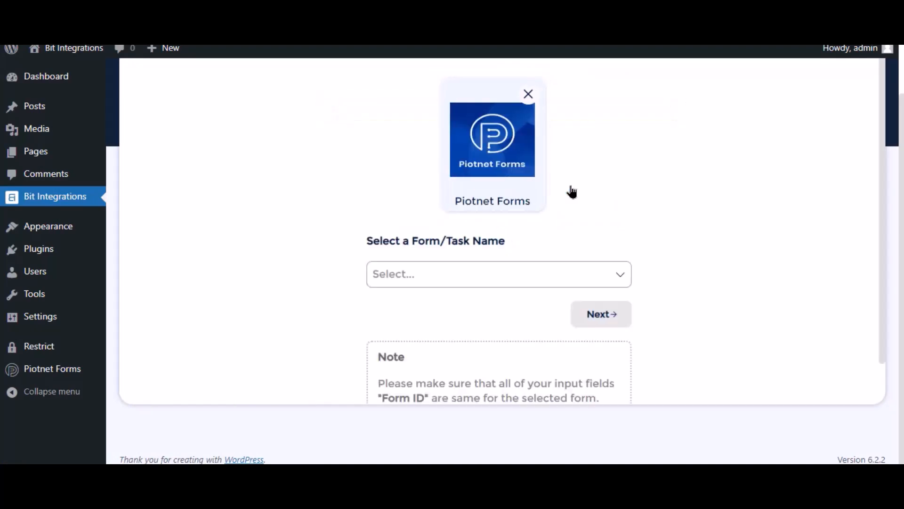
left_click(432, 281)
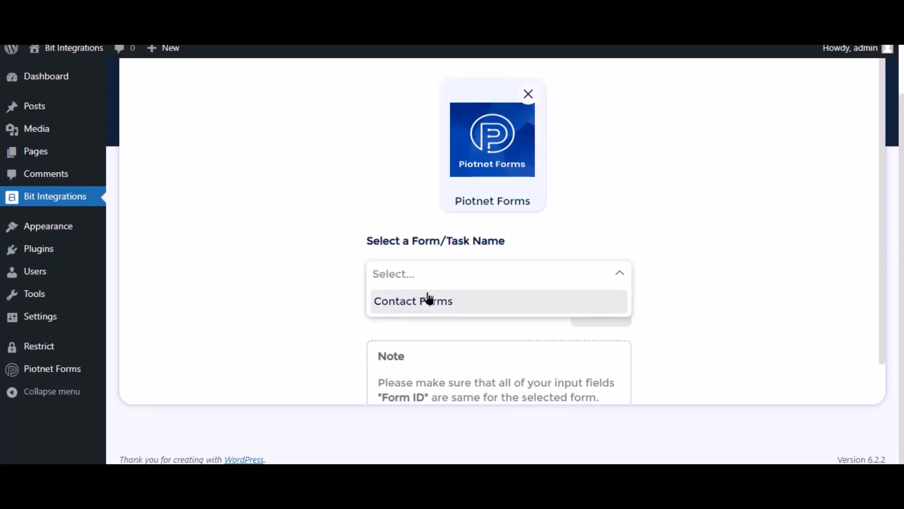
left_click(429, 299)
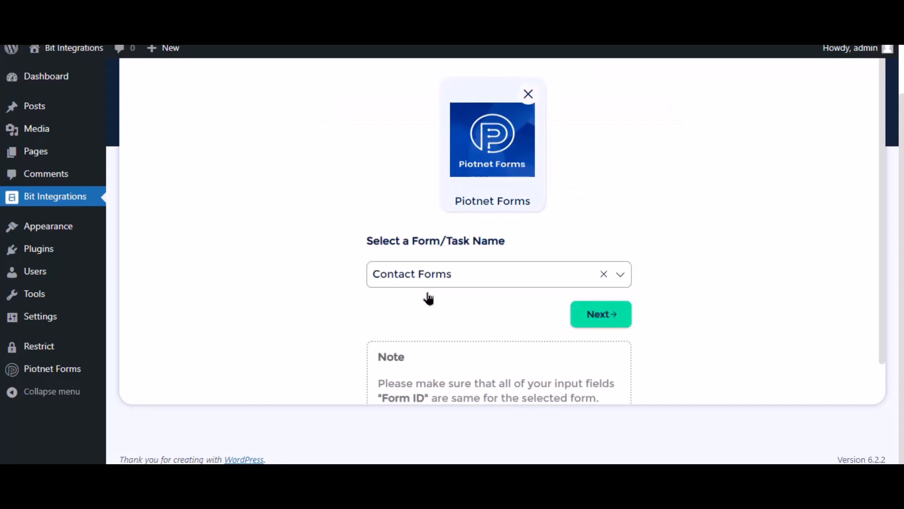
left_click(601, 322)
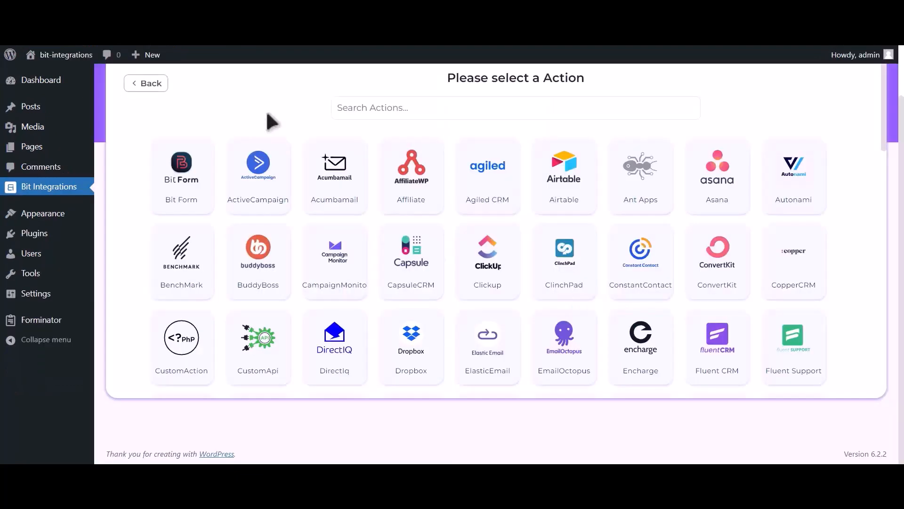
- Choose Hubspot as the integration's action and review the note on generating an access token
left_click(380, 111)
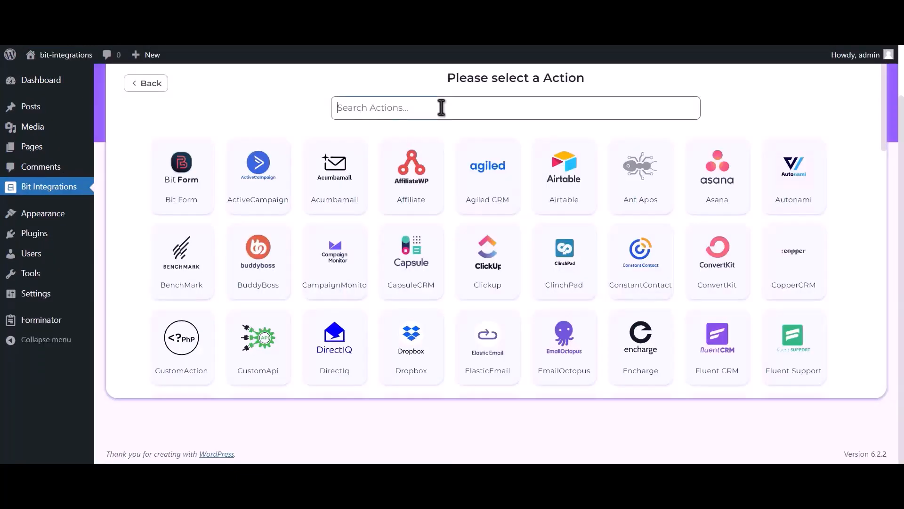
type("hubspot")
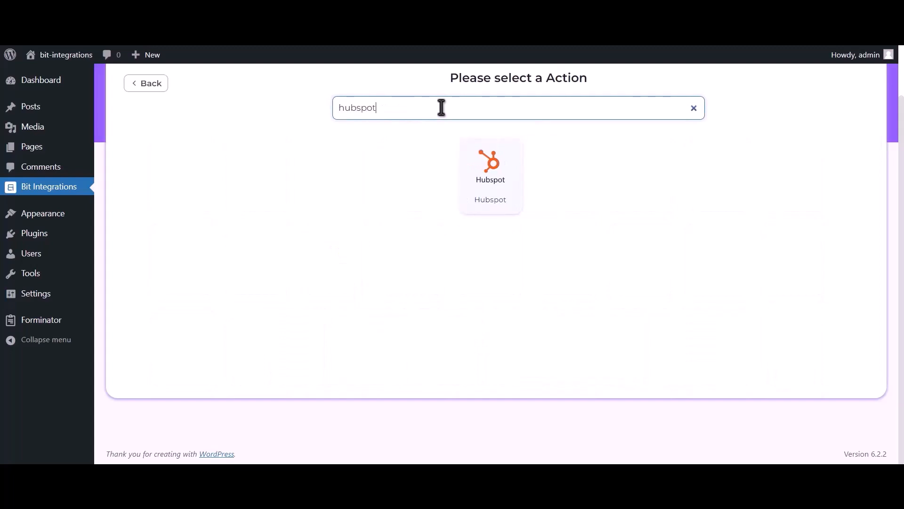
left_click(499, 188)
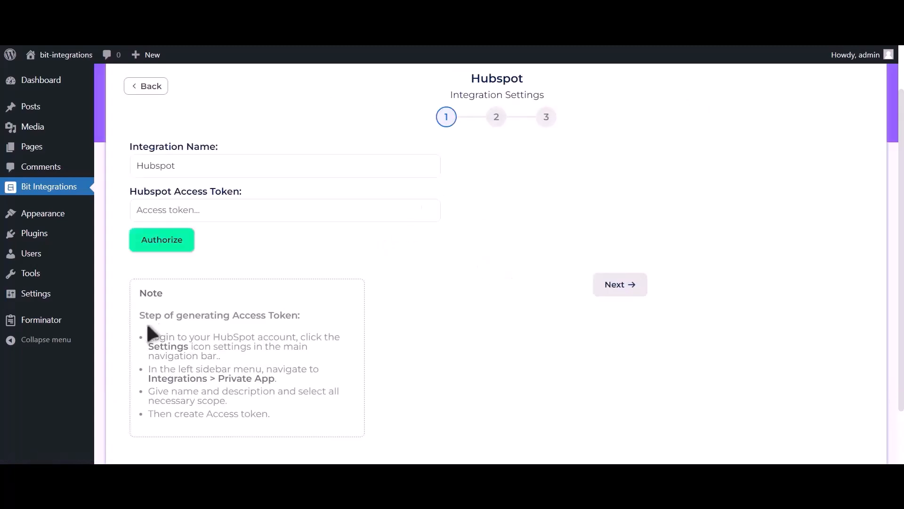
left_click_drag(158, 315, 300, 428)
left_click(307, 316)
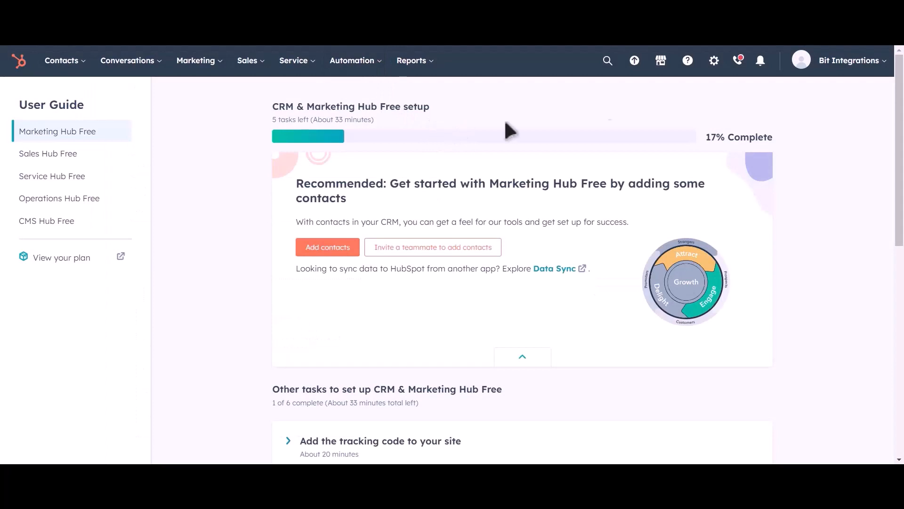
- In HubSpot's account settings, go to the private apps integrations and start creating a private app
left_click(715, 71)
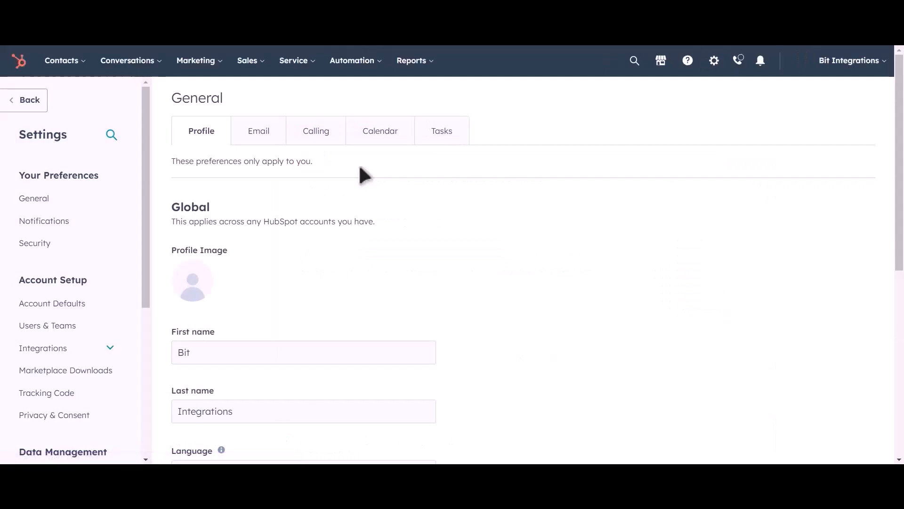
left_click(83, 354)
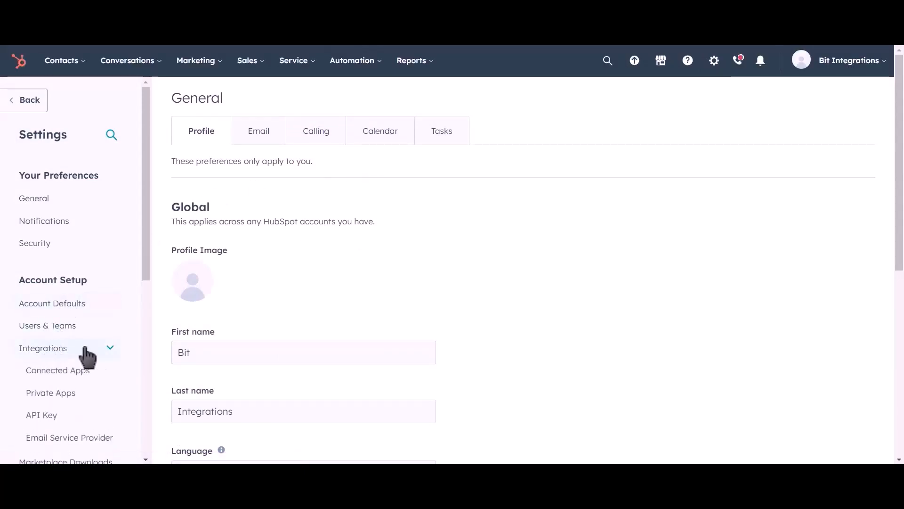
left_click(93, 399)
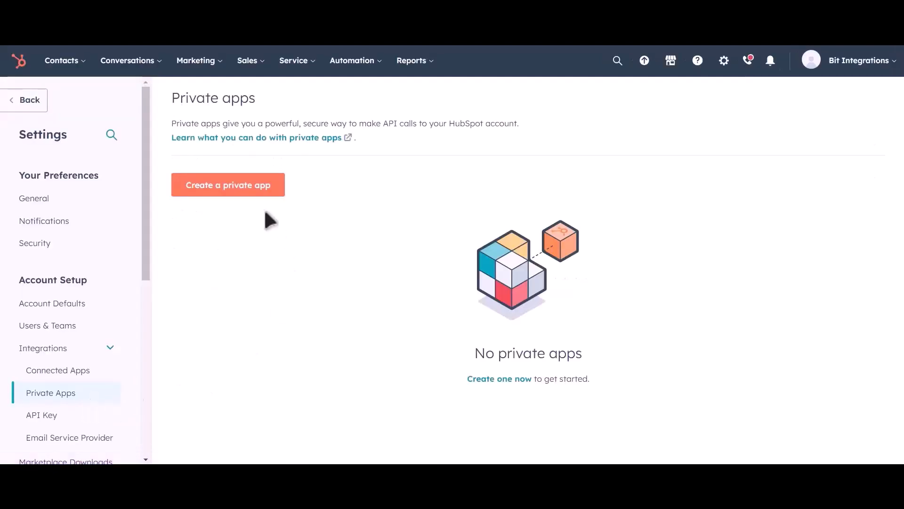
left_click(250, 204)
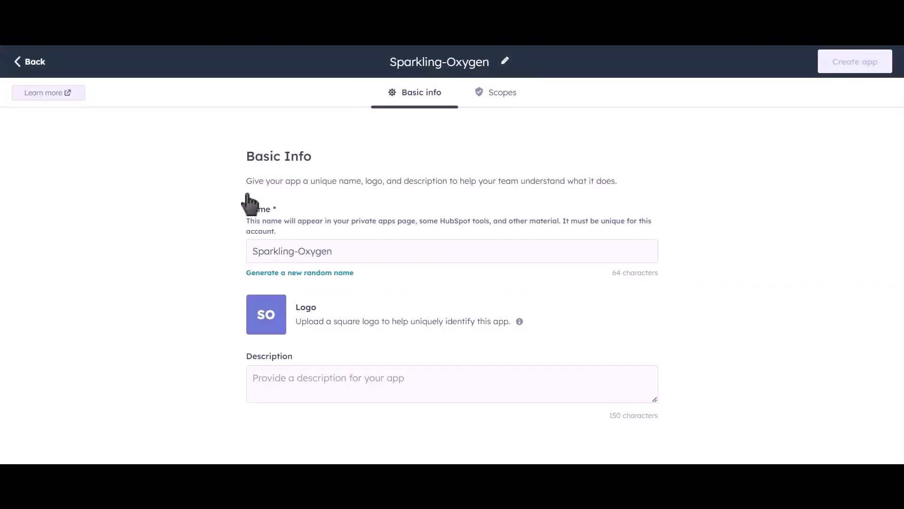
- Name the private app "Bit Integrations"
left_click_drag(333, 252, 238, 258)
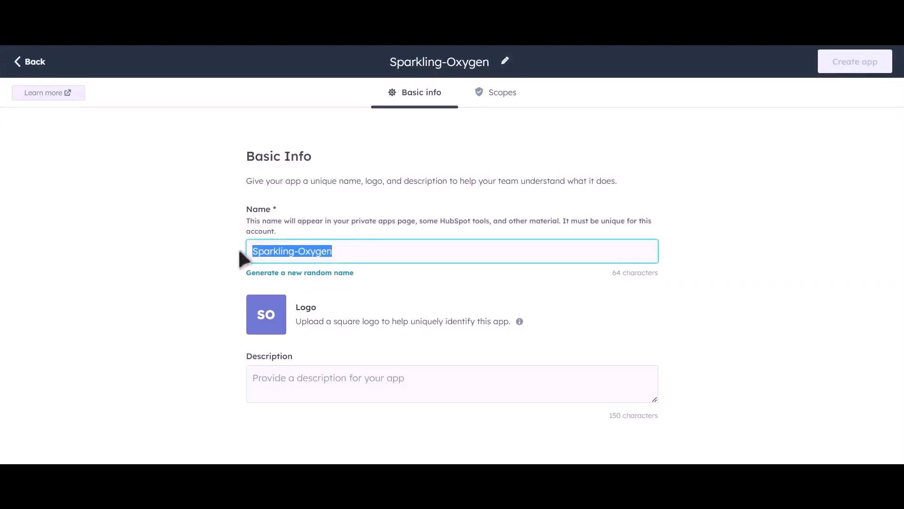
type("Bit I")
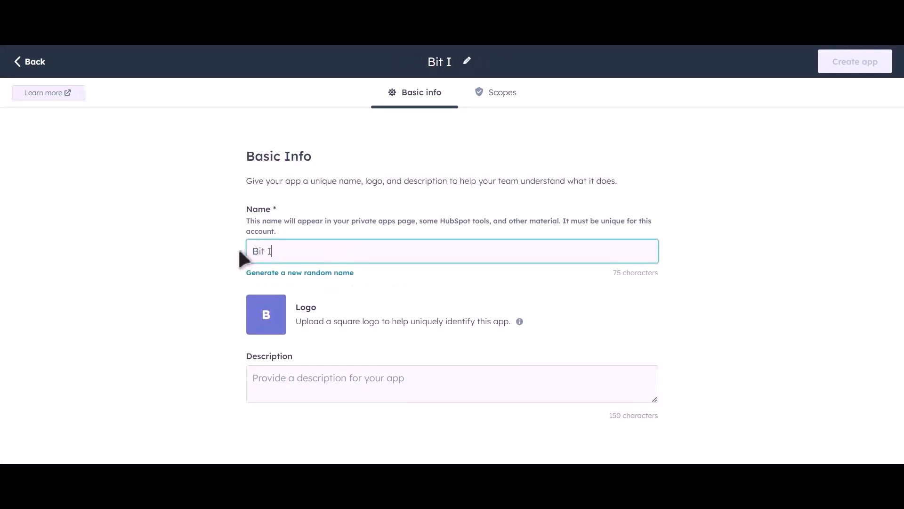
type("ntegra")
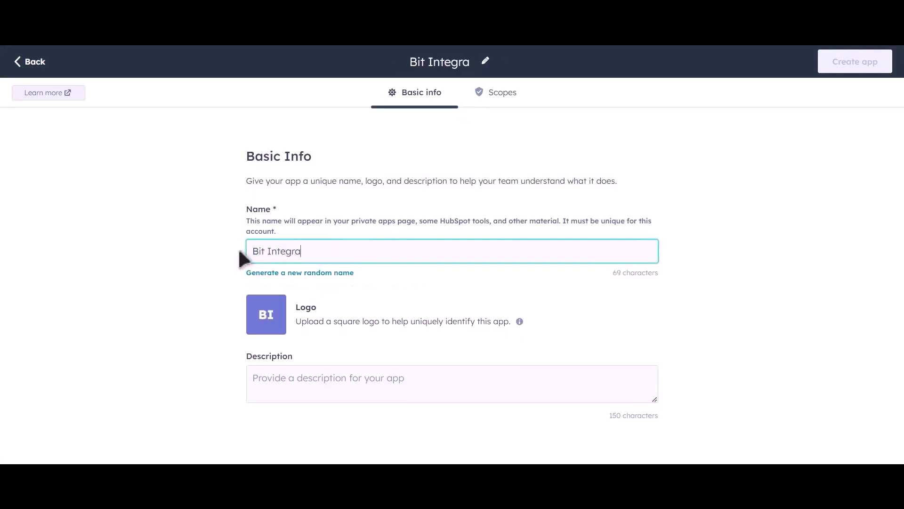
type("tions")
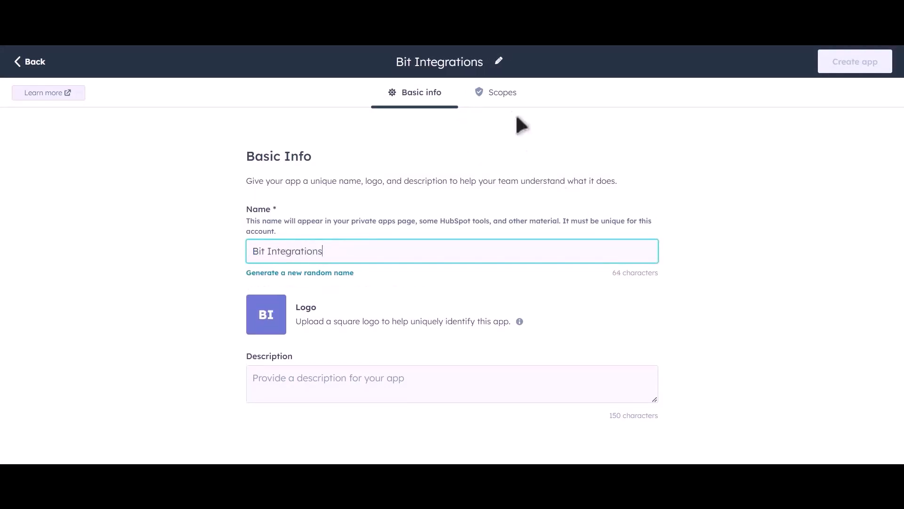
- In the app's CRM scopes, grant read access to every available scope from crm.lists through crm.schemas.deals, skipping the feedback scope
left_click(507, 98)
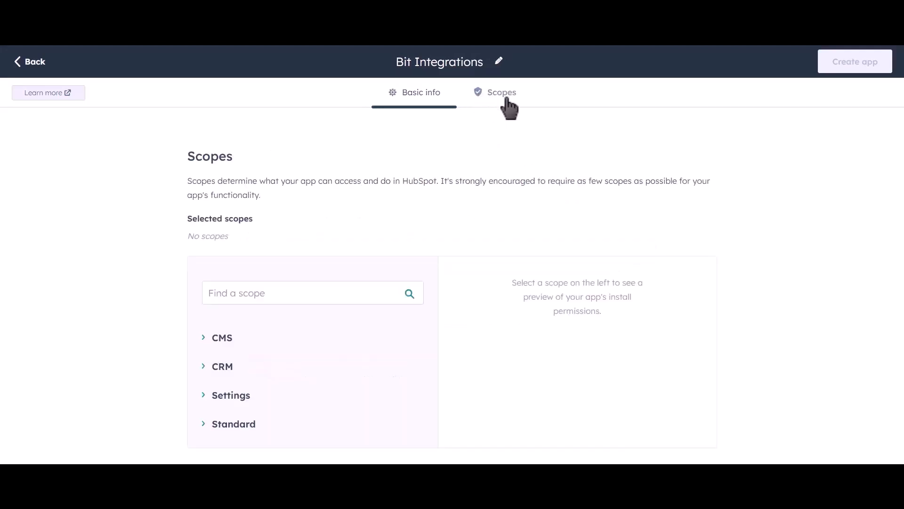
left_click(206, 368)
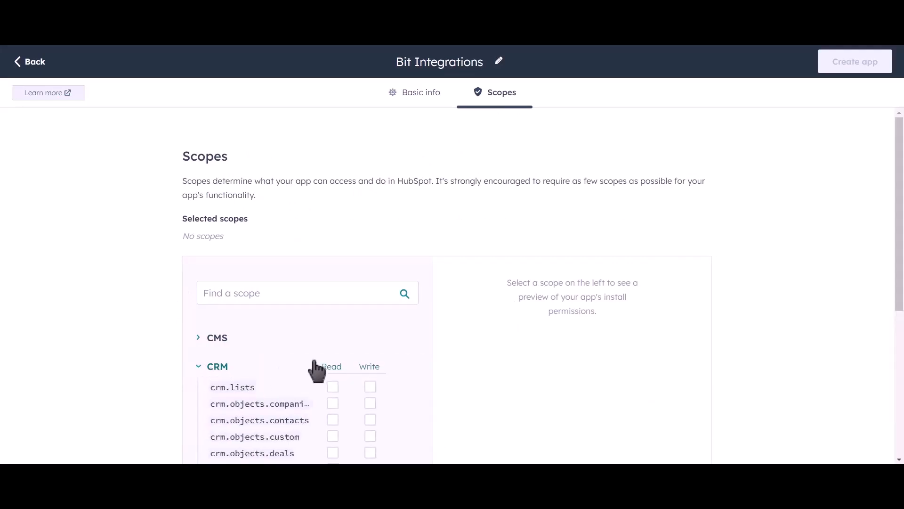
scroll(400, 326, "down", 4)
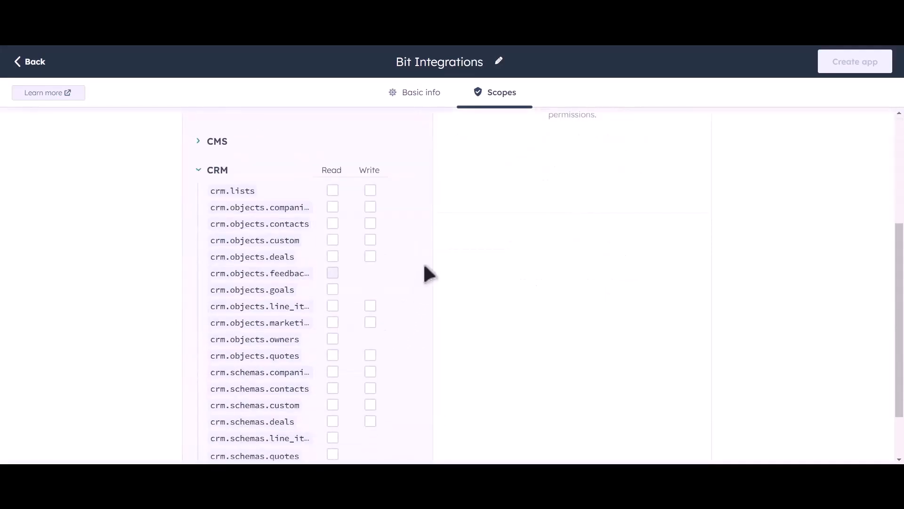
scroll(428, 273, "down", 2)
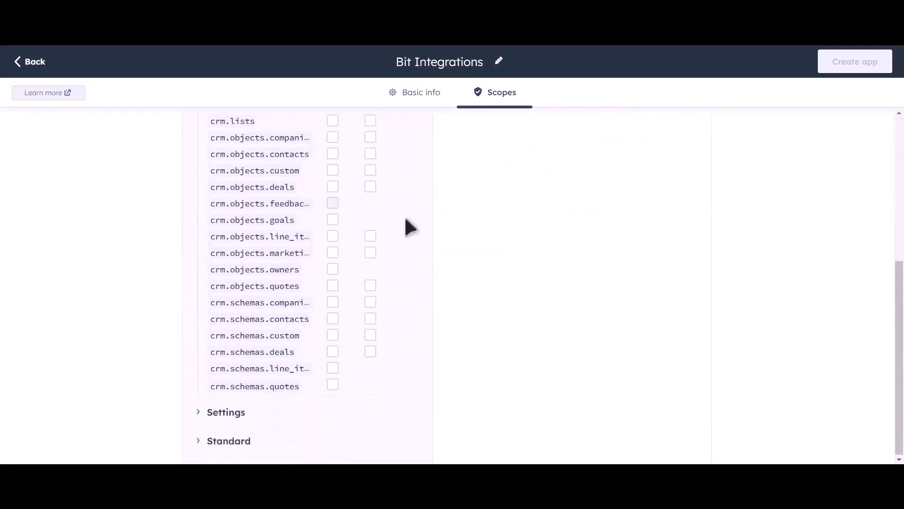
scroll(386, 236, "up", 2)
left_click(332, 218)
left_click(332, 235)
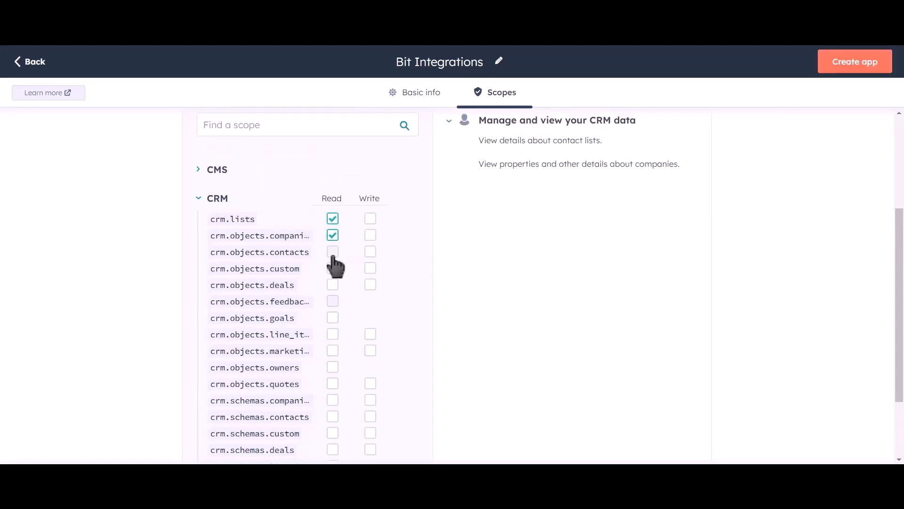
left_click(332, 252)
left_click(333, 268)
left_click(333, 284)
left_click(333, 318)
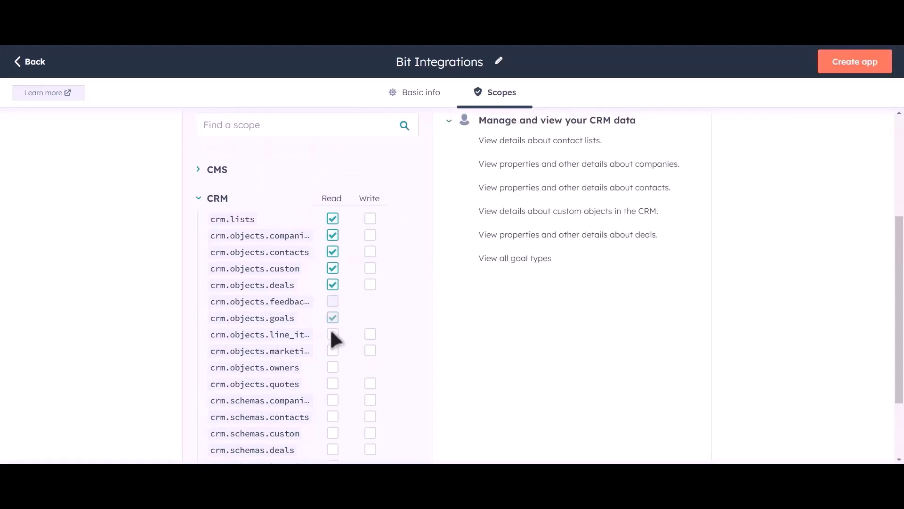
left_click(332, 334)
left_click(332, 350)
left_click(332, 367)
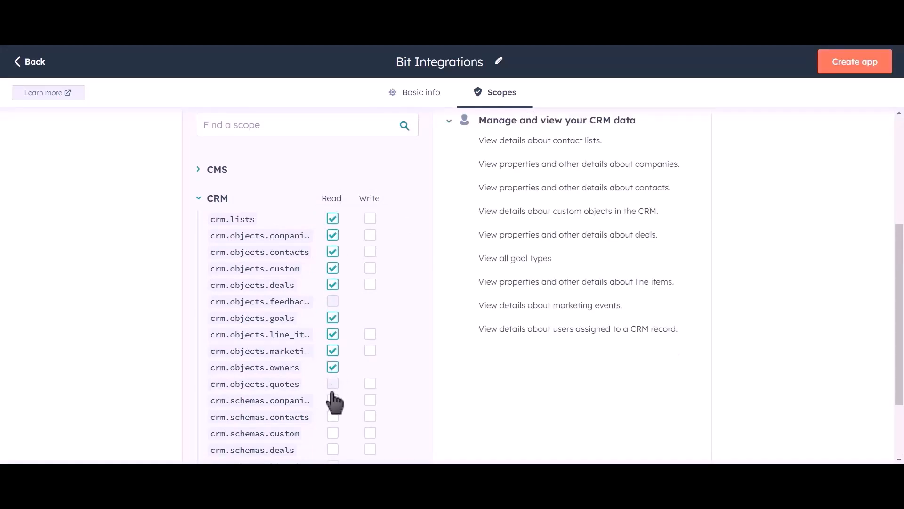
left_click(332, 383)
left_click(333, 400)
left_click(333, 417)
left_click(332, 433)
left_click(333, 450)
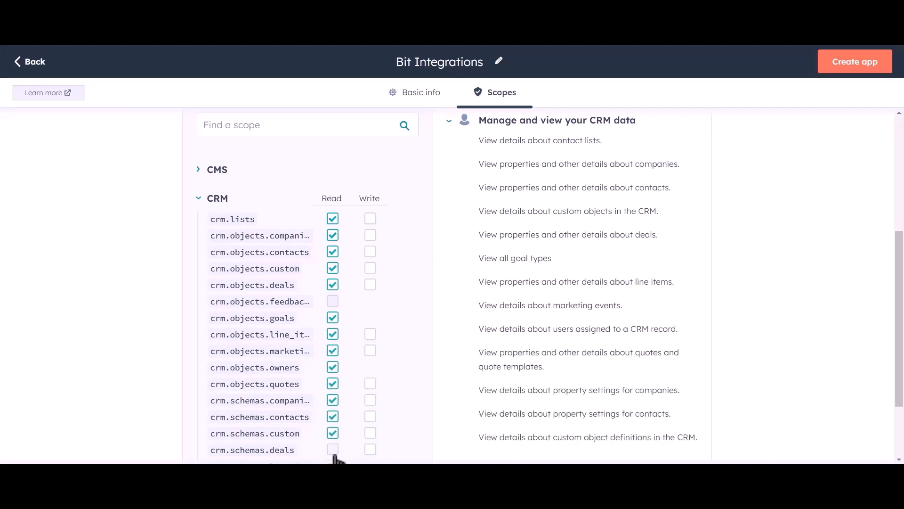
- Grant write access to every CRM scope that offers it, from crm.lists through crm.schemas.deals
left_click(370, 218)
left_click(370, 235)
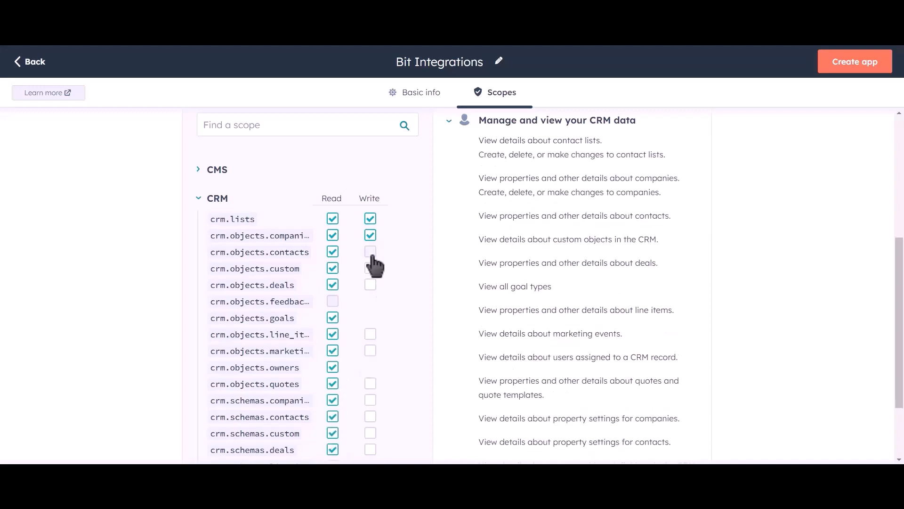
left_click(370, 252)
left_click(371, 268)
left_click(370, 285)
left_click(371, 334)
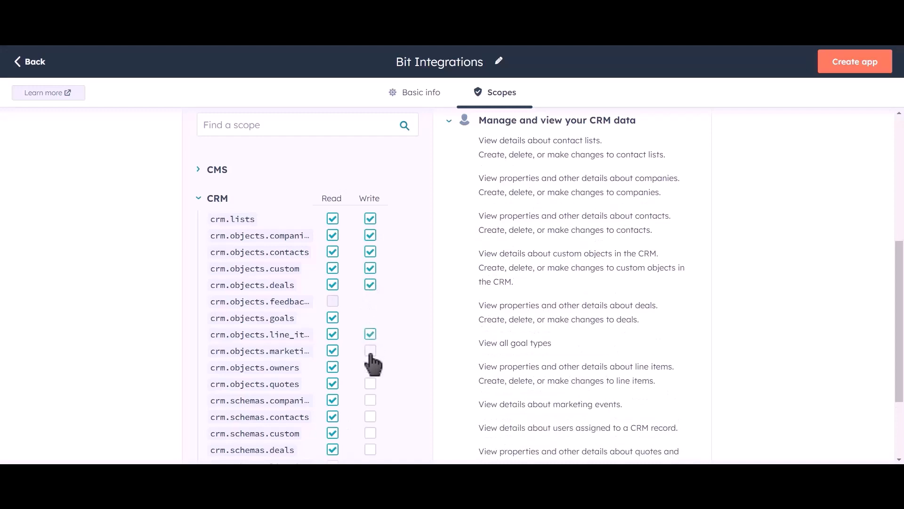
left_click(371, 350)
left_click(371, 383)
left_click(370, 400)
left_click(370, 417)
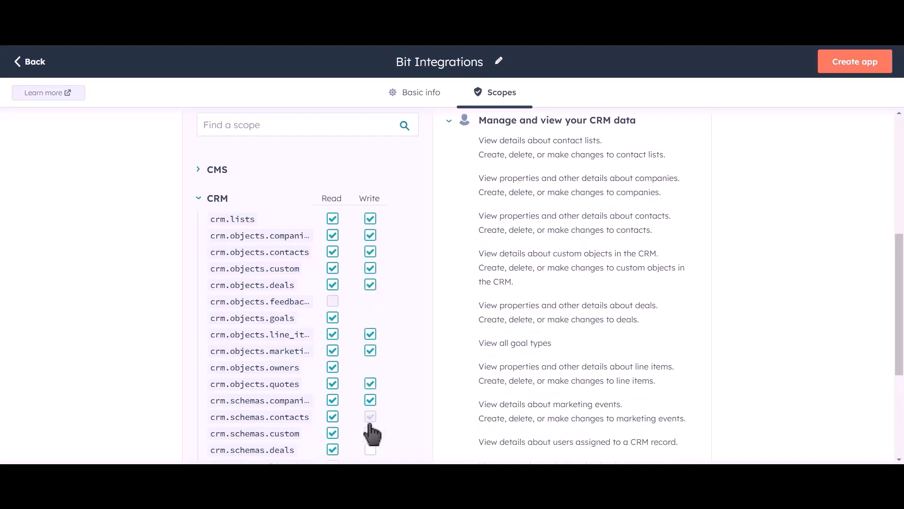
left_click(370, 433)
left_click(370, 449)
- Grant read access to the crm.schemas.line_items and crm.schemas.quotes scopes
scroll(391, 285, "down", 3)
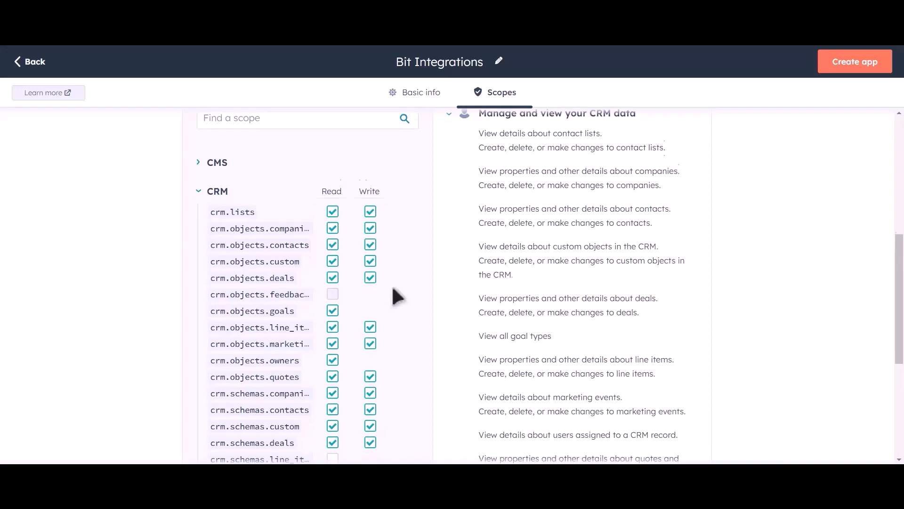
left_click(332, 368)
left_click(332, 384)
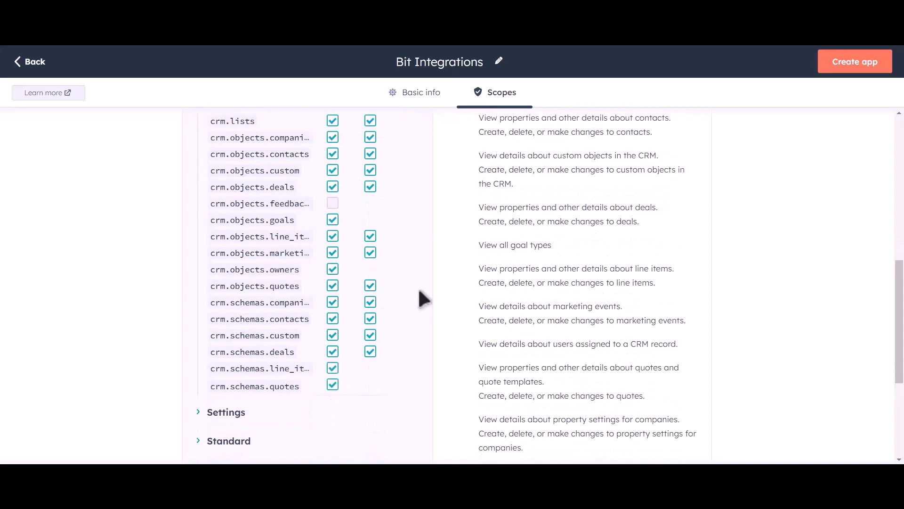
- Create the private app with the selected scopes and confirm its creation
scroll(419, 297, "up", 6)
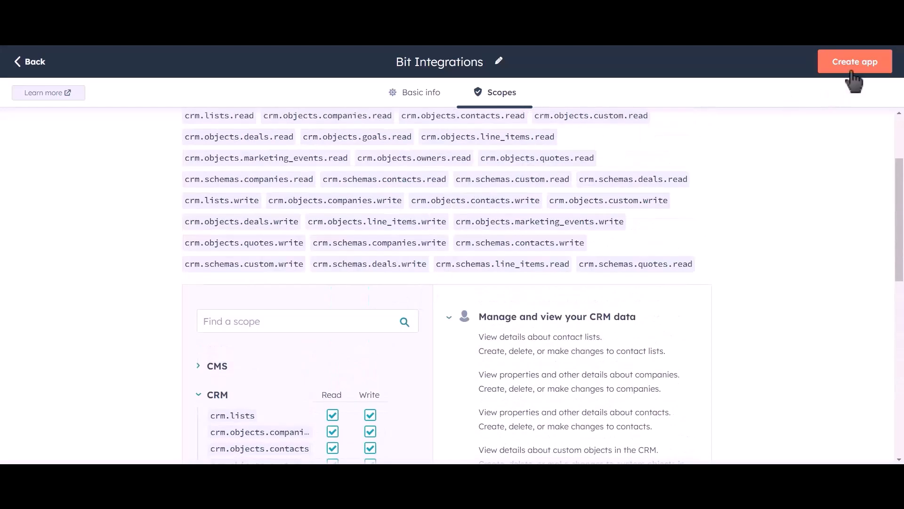
left_click(851, 67)
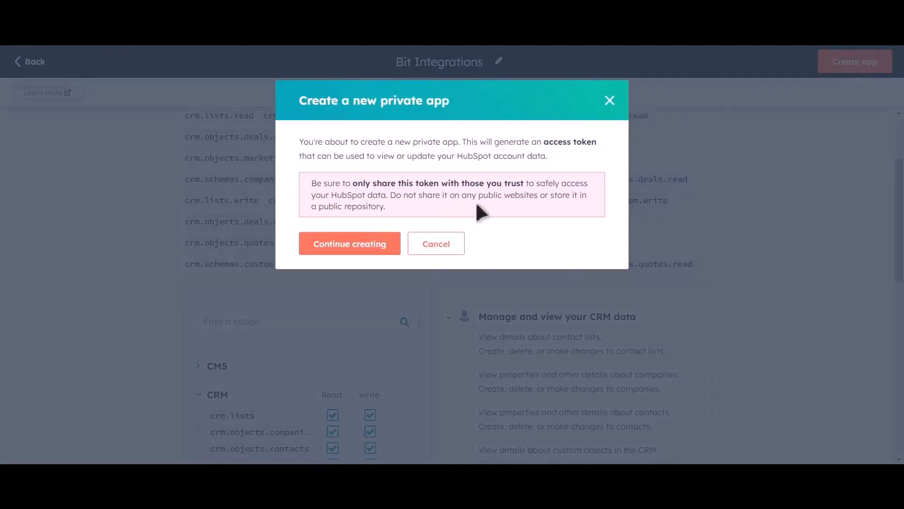
left_click(366, 251)
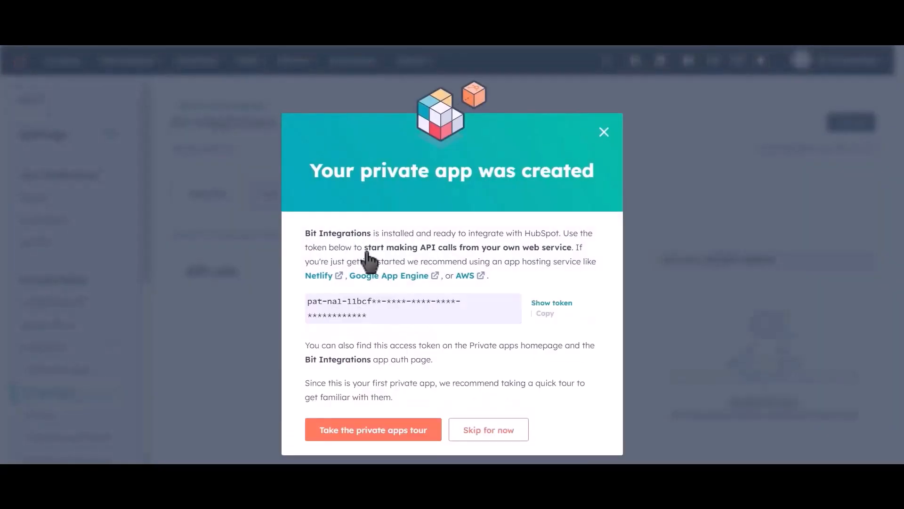
- Reveal the new private app's access token and copy it
left_click(545, 313)
left_click(552, 303)
left_click(548, 313)
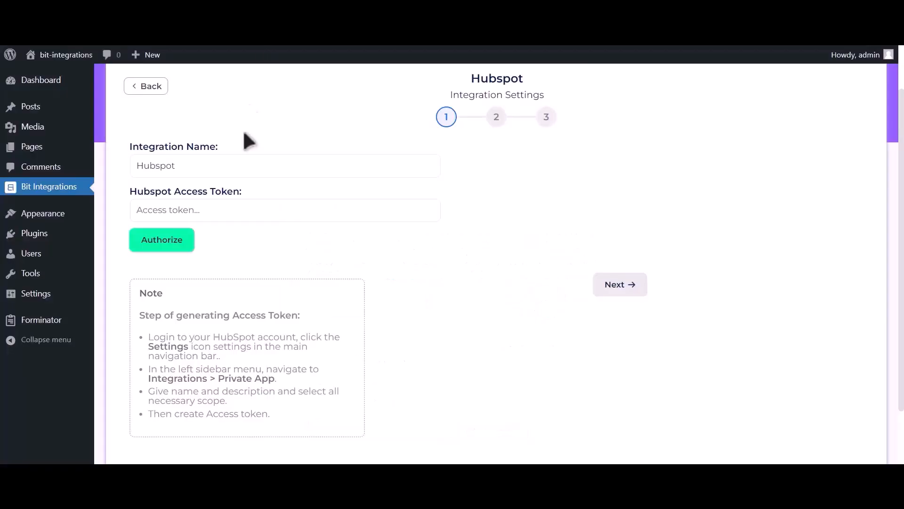
- Paste the HubSpot access token into the Bit Integrations settings, authorize the connection and continue to the action setup
left_click(244, 210)
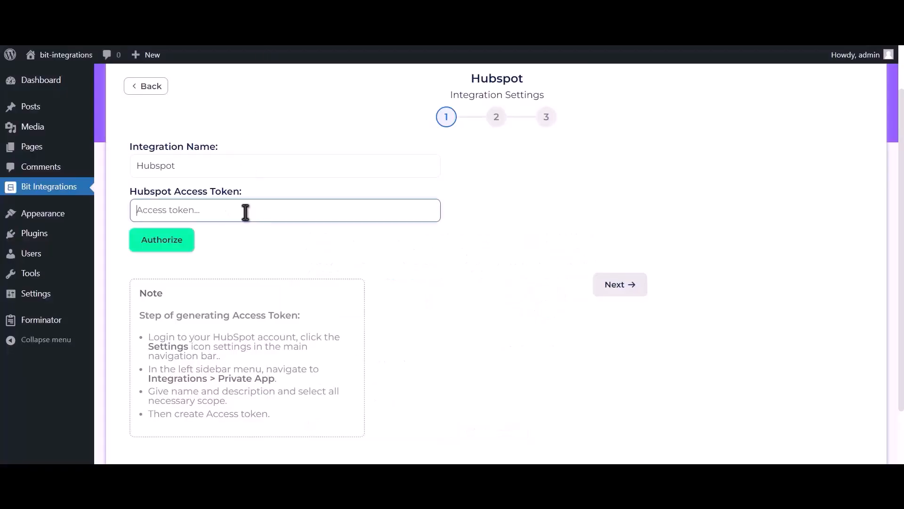
key("ctrl+v")
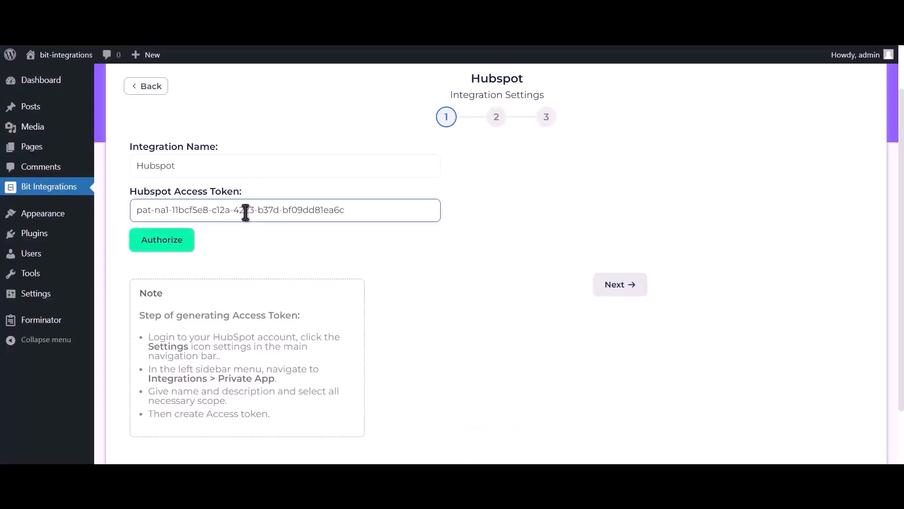
left_click(177, 248)
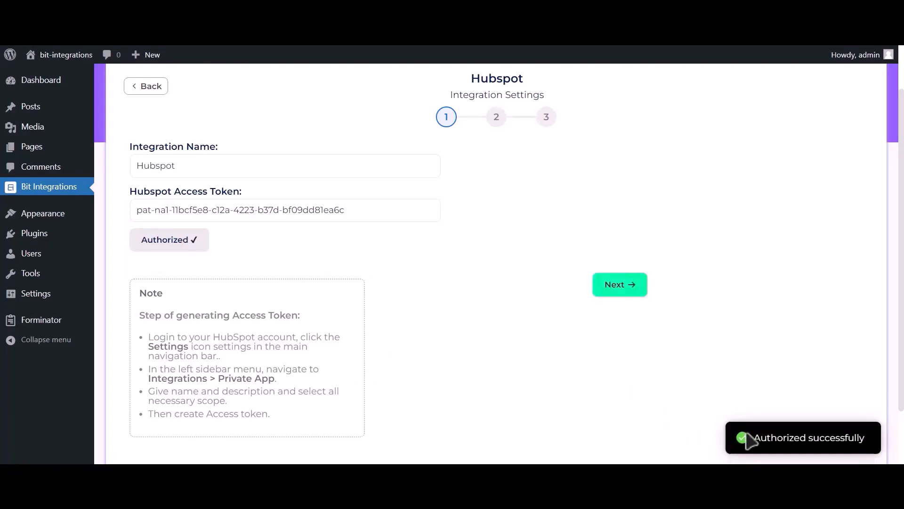
left_click_drag(754, 438, 874, 443)
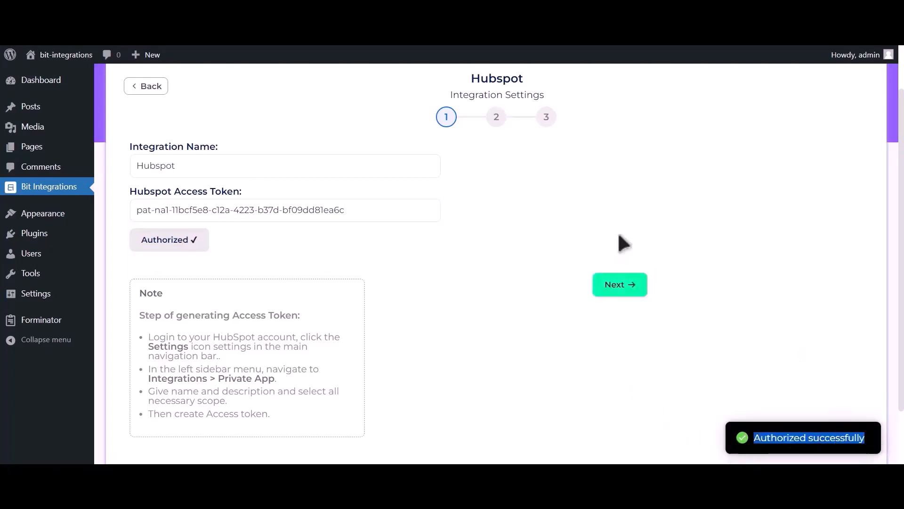
left_click(633, 296)
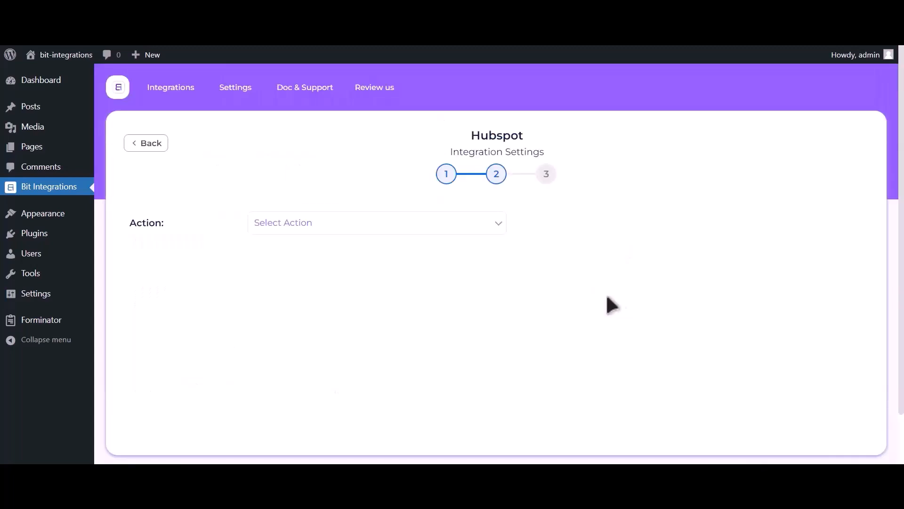
- Choose Create Contact as the action and map the Email Address-1 form field to HubSpot's Email field
left_click(452, 228)
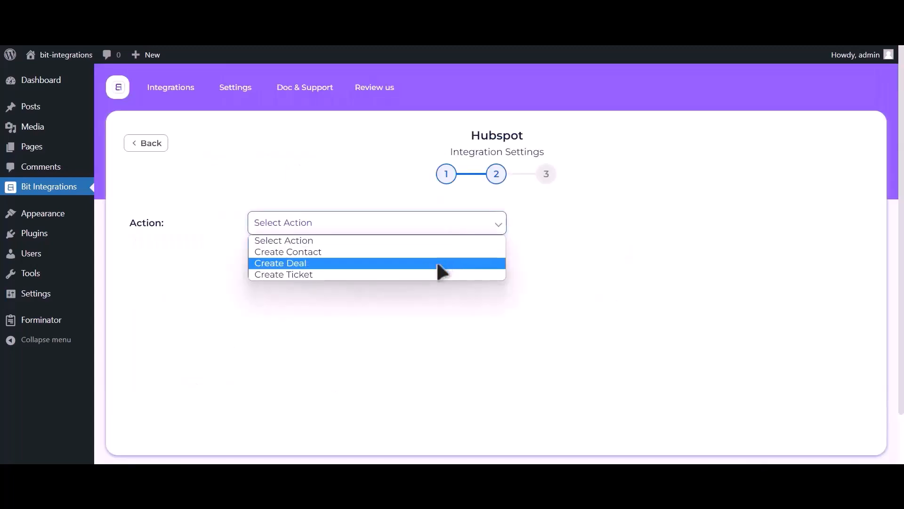
left_click(424, 252)
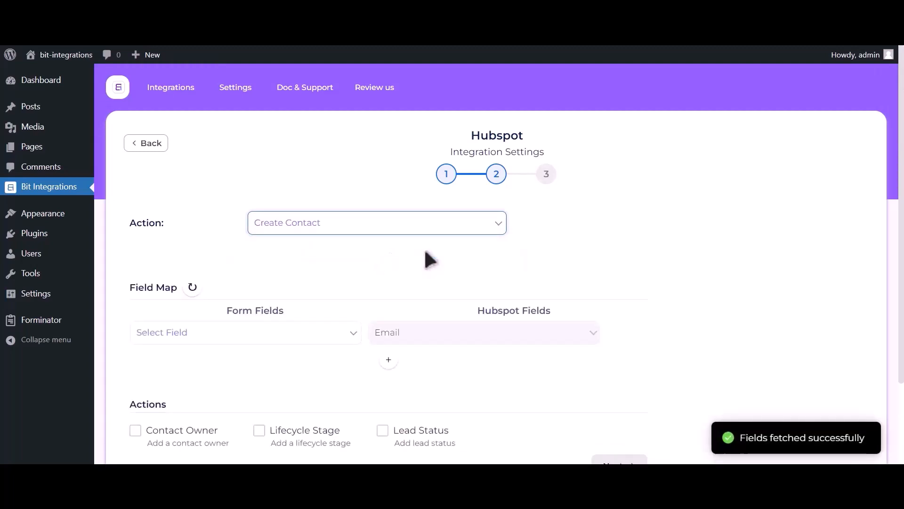
left_click(196, 337)
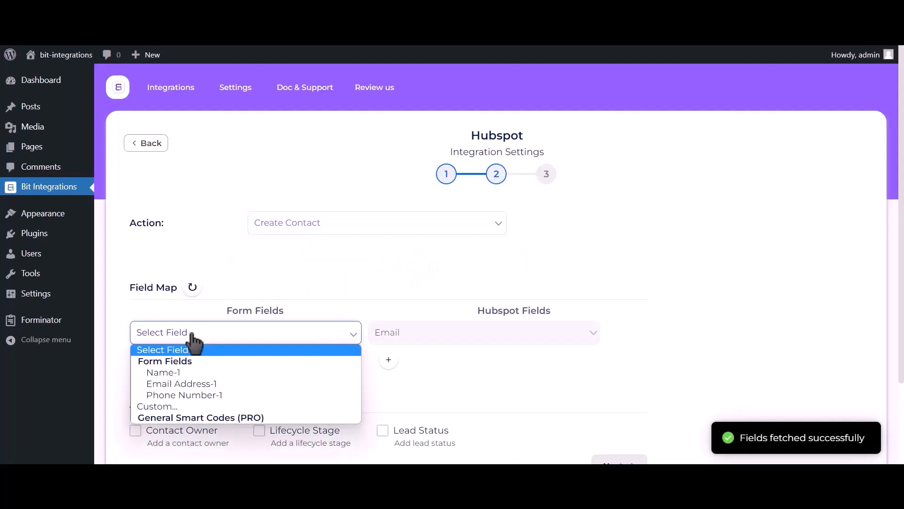
left_click(191, 384)
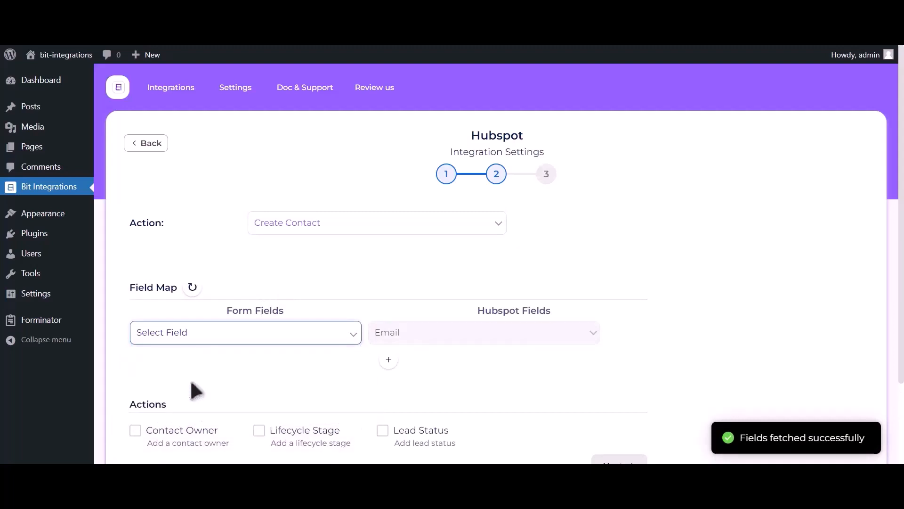
- Add a field mapping row that links the Name-1 form field to HubSpot's First Name
left_click(388, 359)
left_click(239, 371)
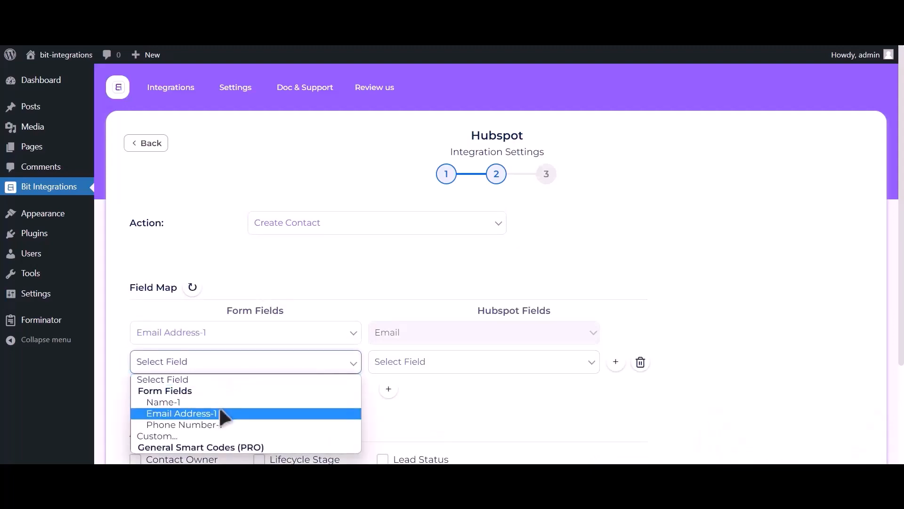
left_click(225, 403)
left_click(476, 364)
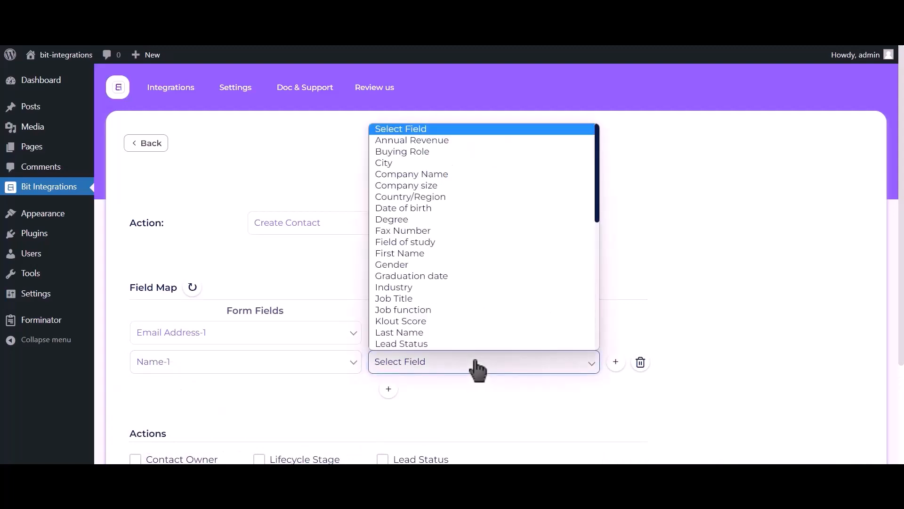
left_click(415, 252)
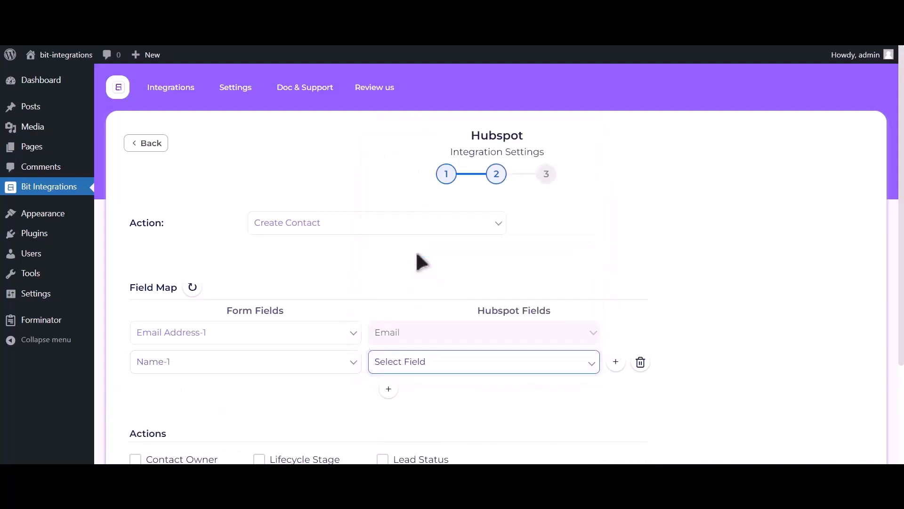
- Add another field mapping row that links the Phone Number-1 form field to HubSpot's Phone Number
left_click(388, 389)
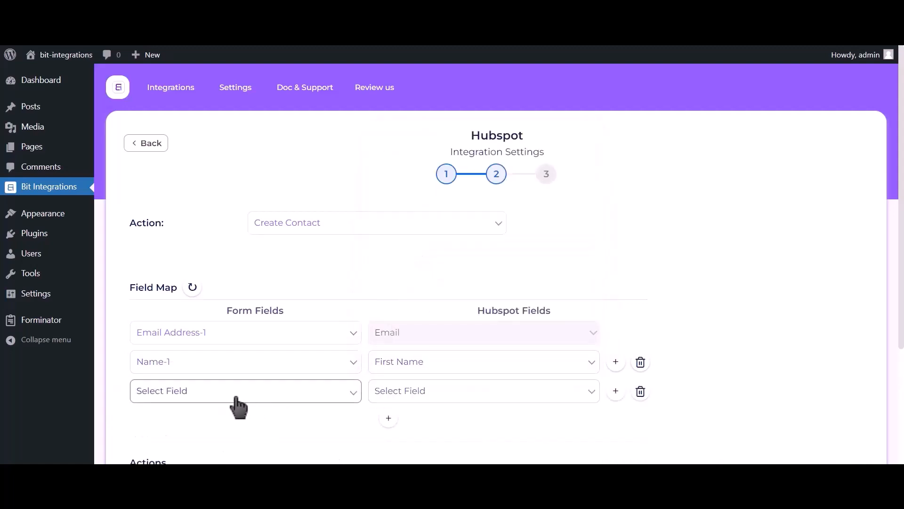
left_click(237, 401)
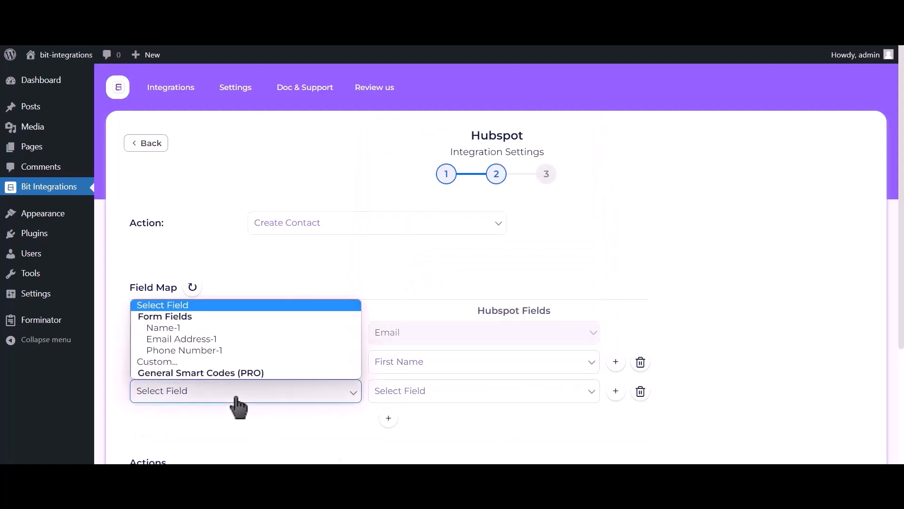
left_click(219, 350)
left_click(430, 397)
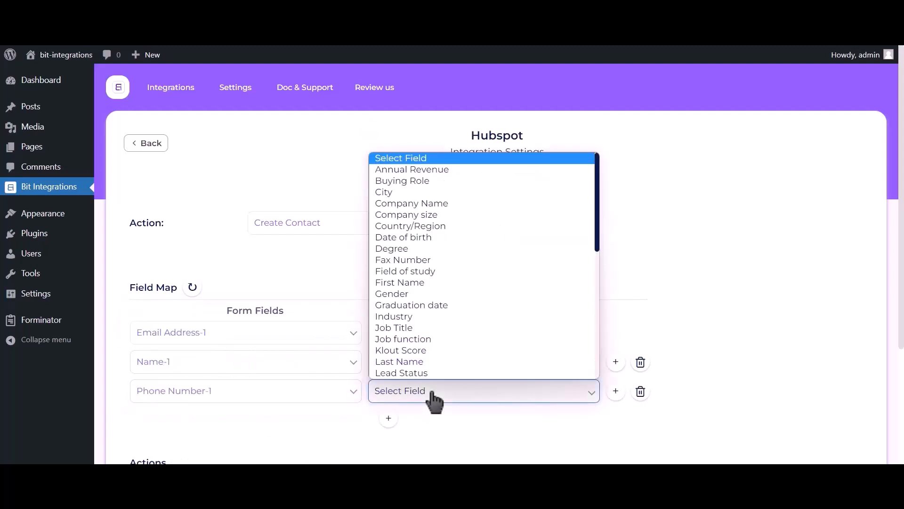
key("p")
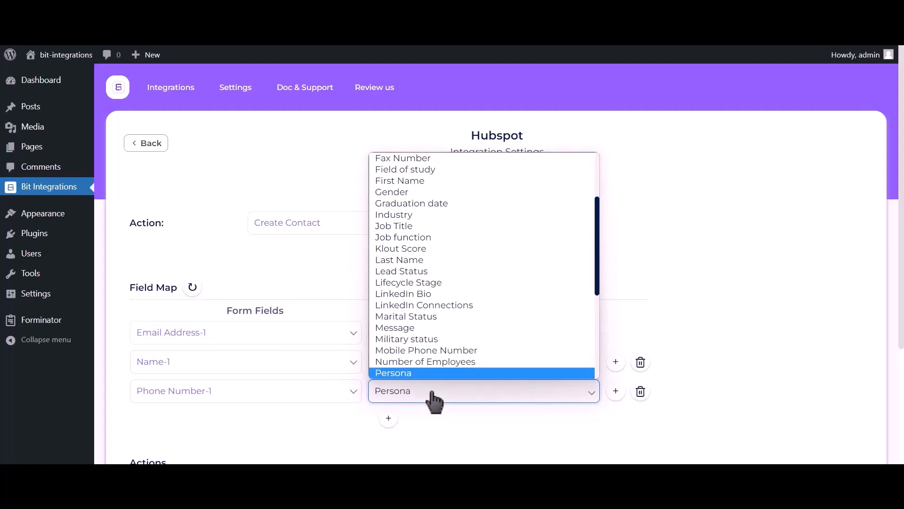
key("h")
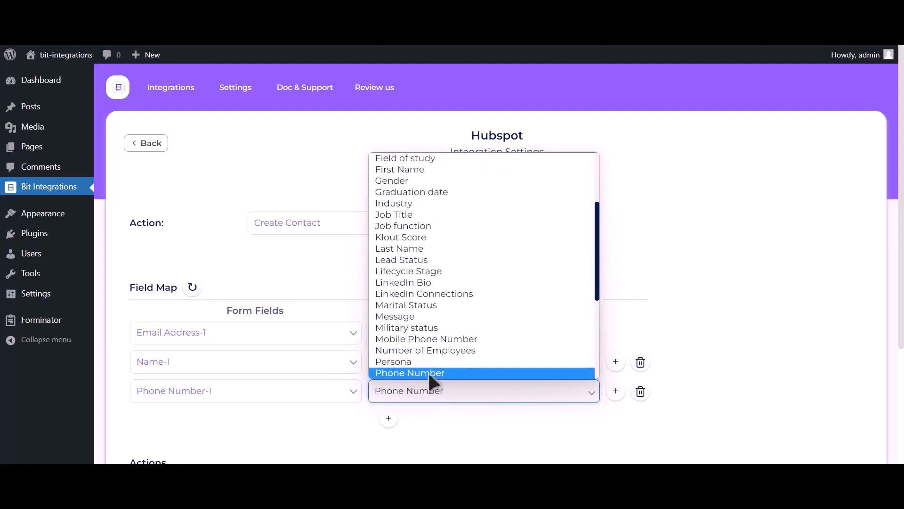
left_click(427, 371)
- Complete the field mapping without any optional actions or conditional logic, and save the finished integration
scroll(734, 185, "down", 3)
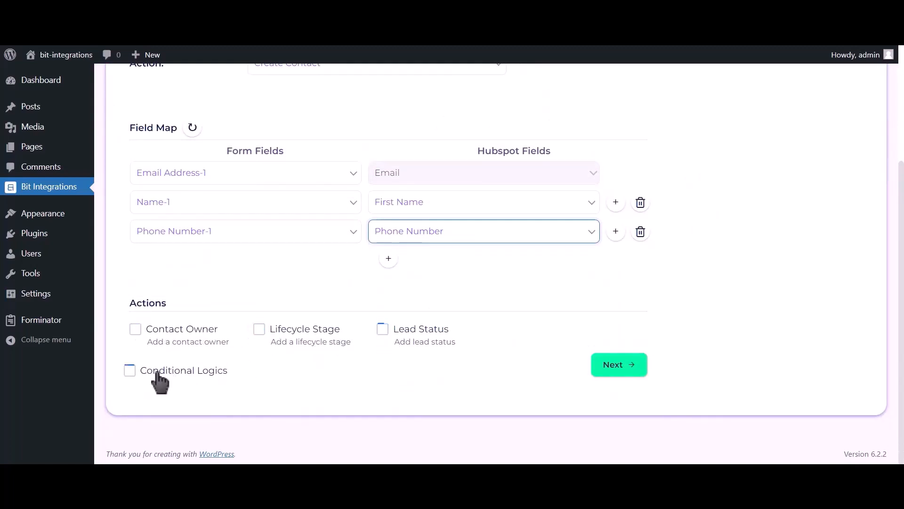
left_click(621, 369)
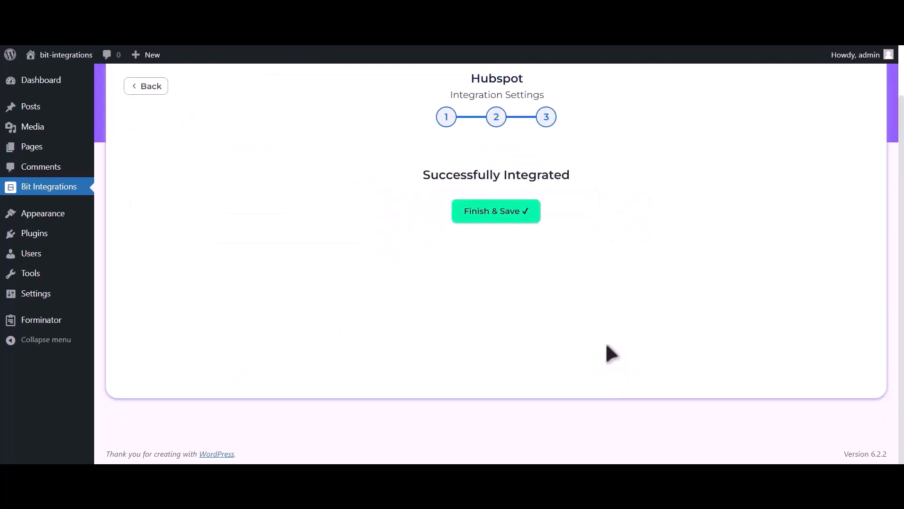
left_click(507, 212)
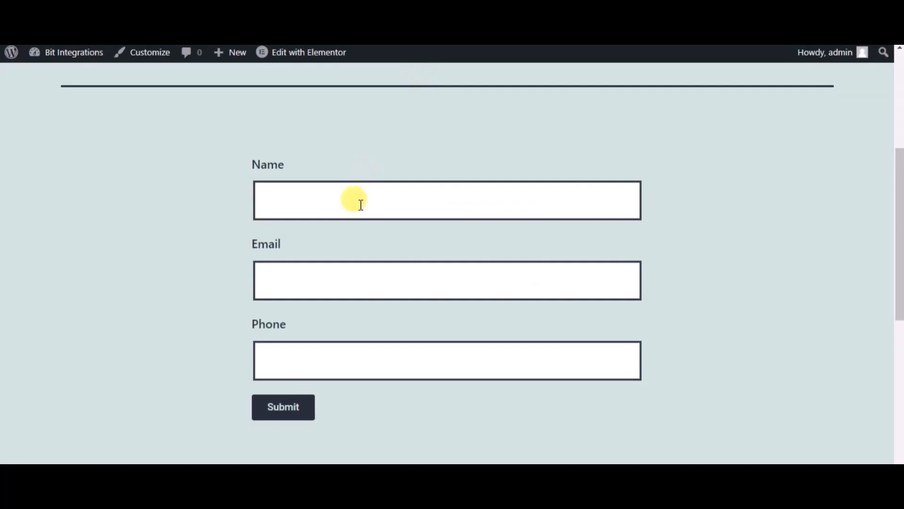
- Fill in the website's test form with the name Bit Integrations, a contact e-mail and a phone number, and submit it
left_click(358, 213)
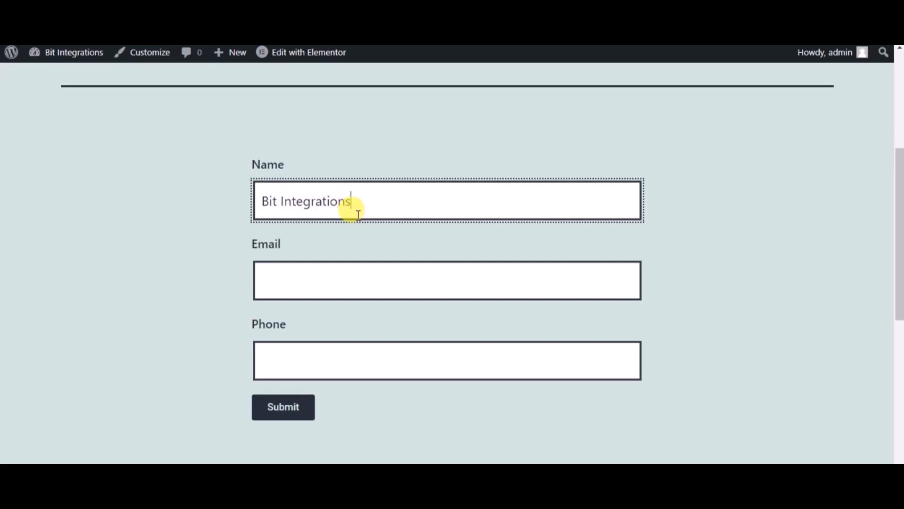
left_click(324, 268)
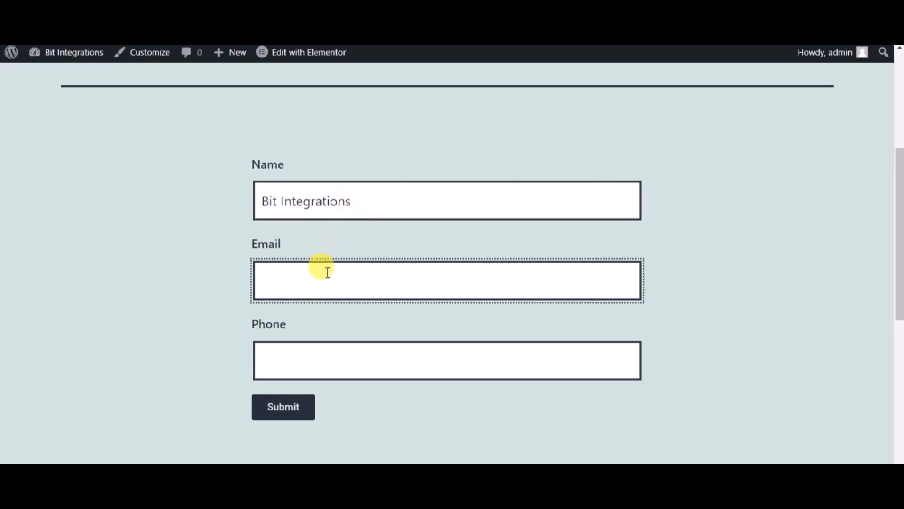
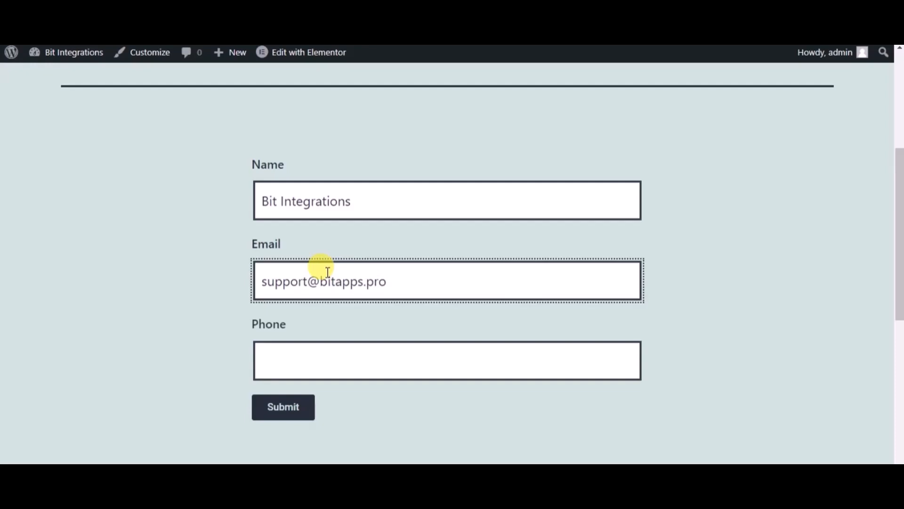
left_click(338, 353)
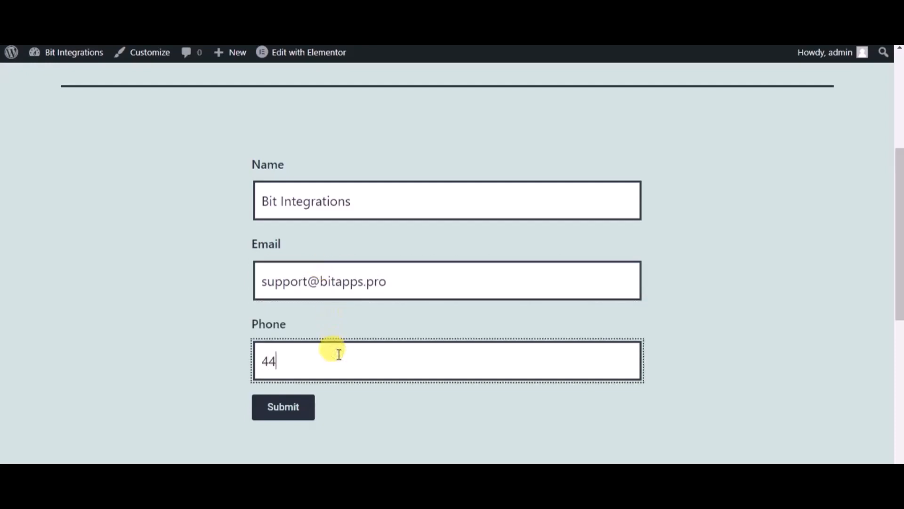
type("444555666")
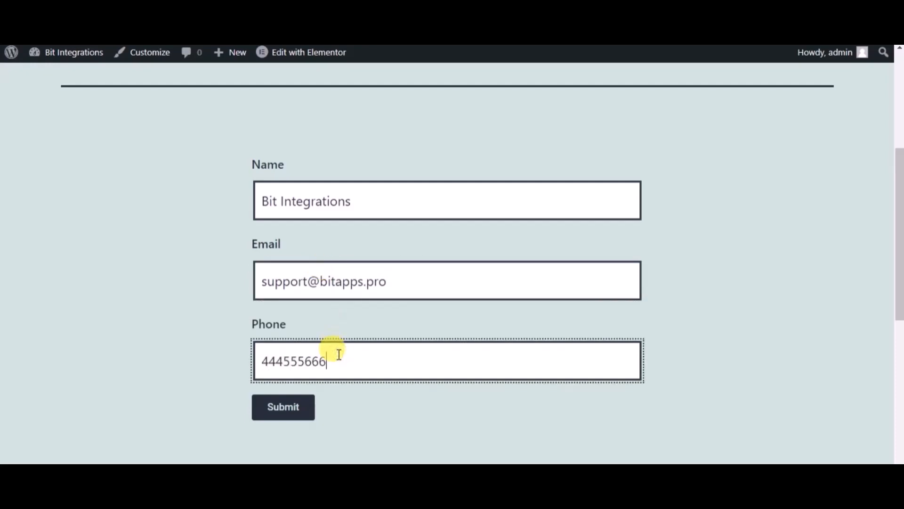
left_click(279, 420)
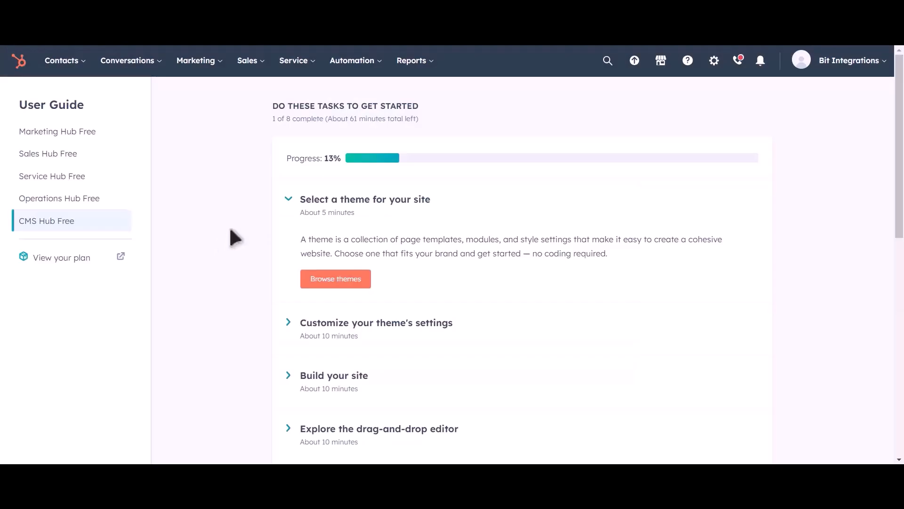
- Switch to HubSpot, open the contacts list and preview the Bit Integrations contact
left_click(79, 64)
left_click(73, 104)
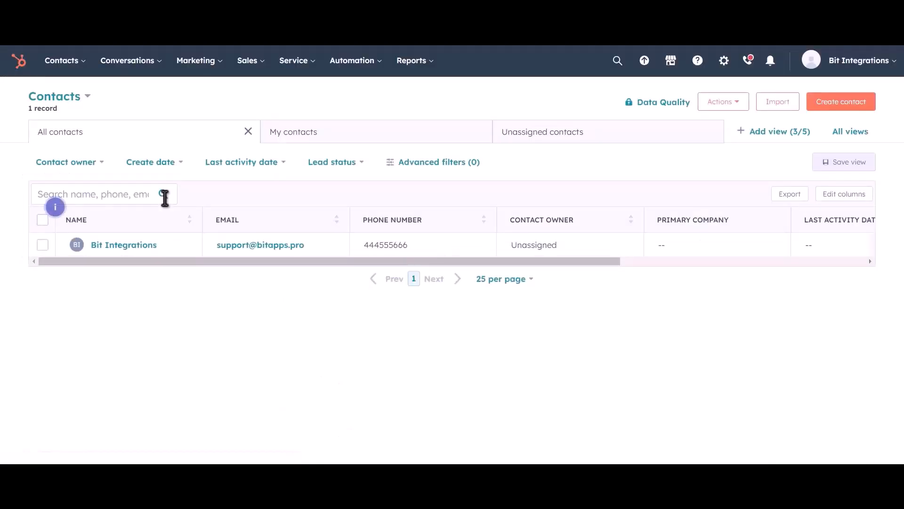
left_click(170, 248)
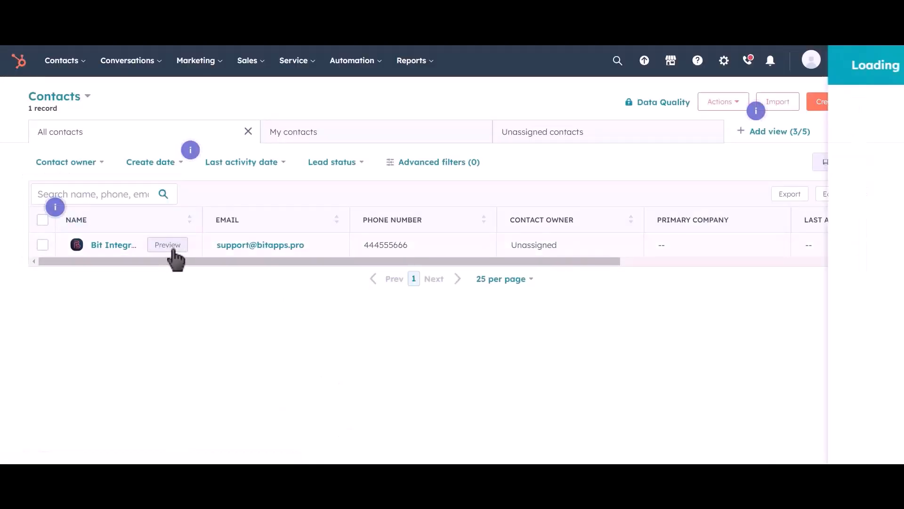